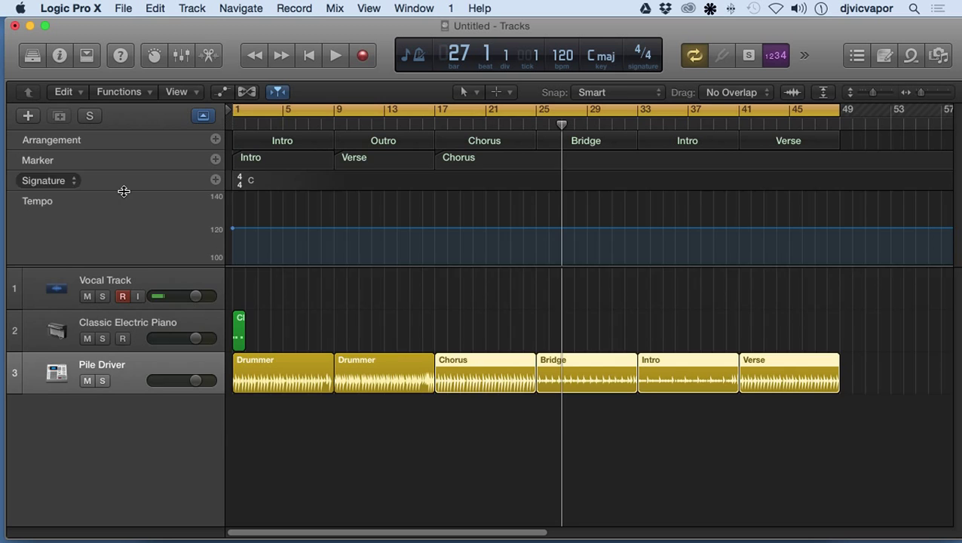
# Enlarge the Signature track so 4/4 and the C key get separate lanes, and shrink the Tempo track
pyautogui.moveTo(124, 191); pyautogui.dragTo(122, 247)
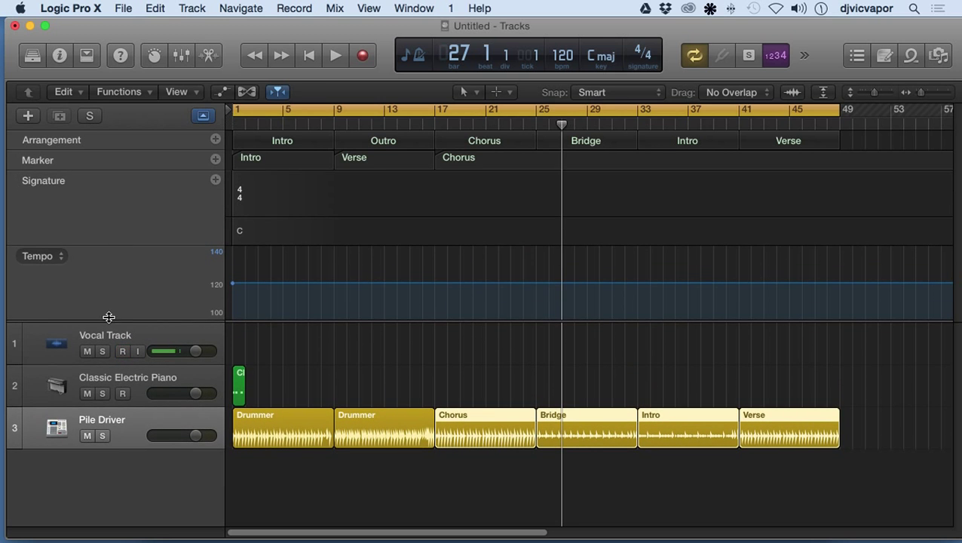
pyautogui.moveTo(109, 318)
pyautogui.mouseDown()
pyautogui.moveTo(112, 282)
pyautogui.moveTo(108, 302)
pyautogui.mouseUp()
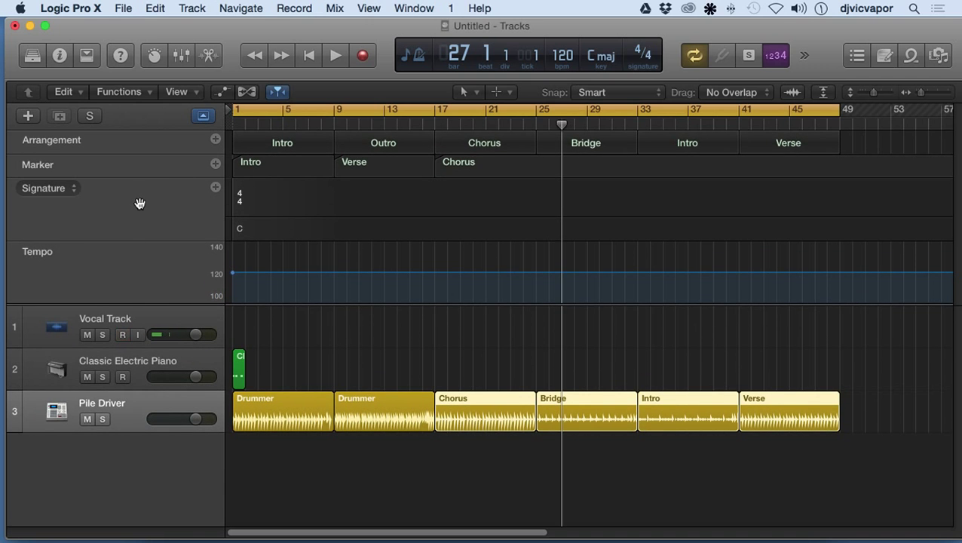
pyautogui.doubleClick(240, 228)
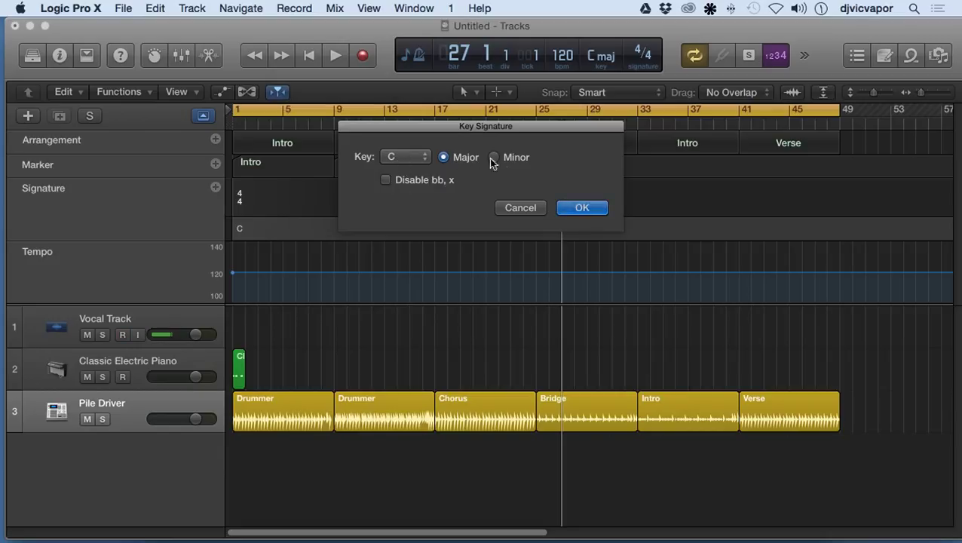
pyautogui.click(426, 160)
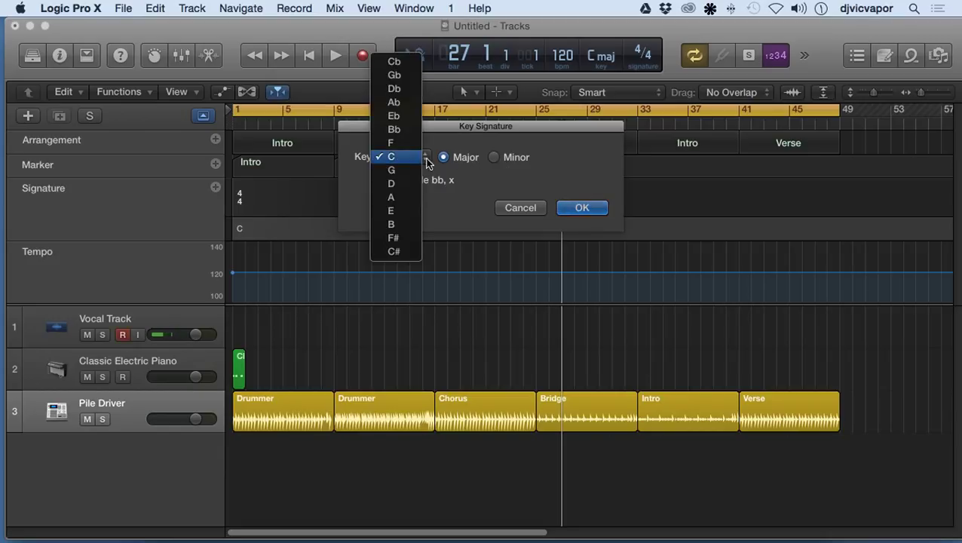
pyautogui.click(407, 157)
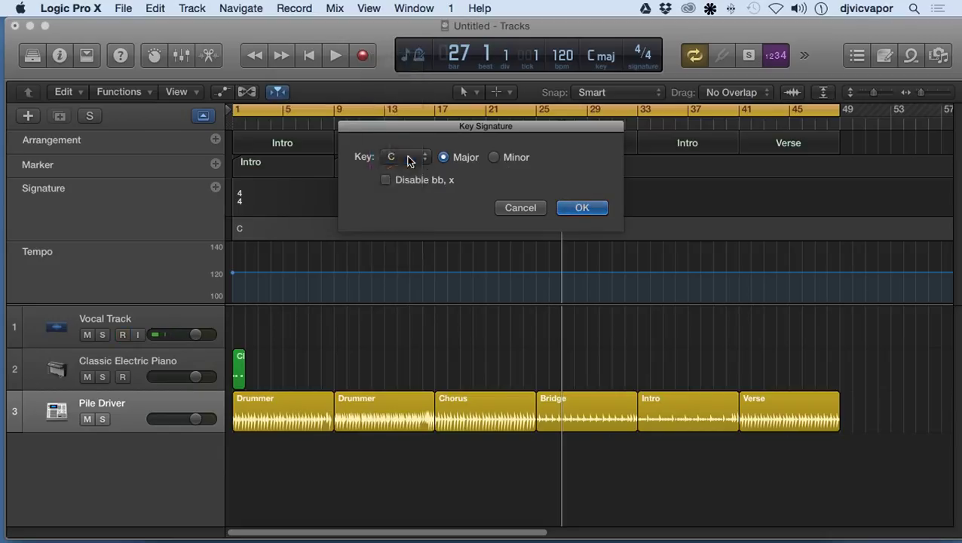
pyautogui.click(520, 208)
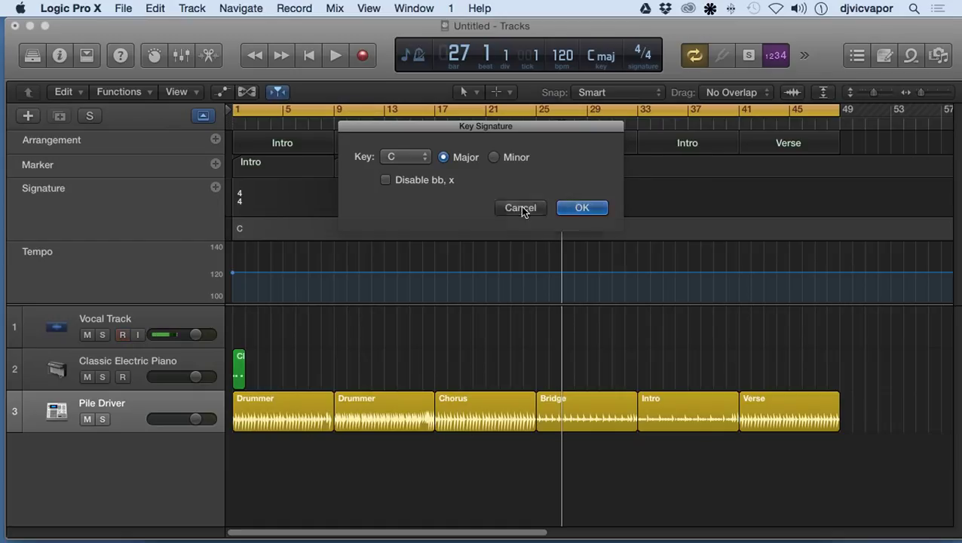
pyautogui.doubleClick(242, 197)
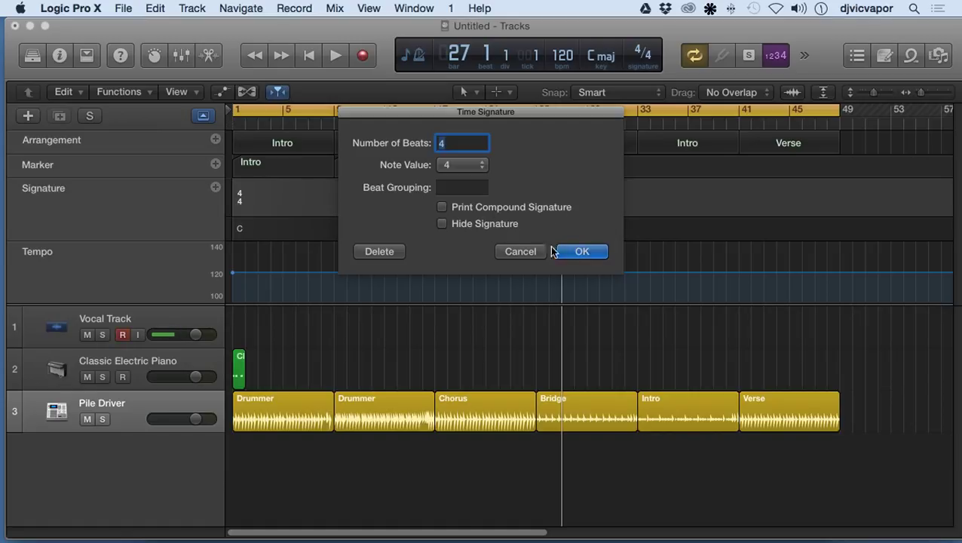
pyautogui.click(481, 167)
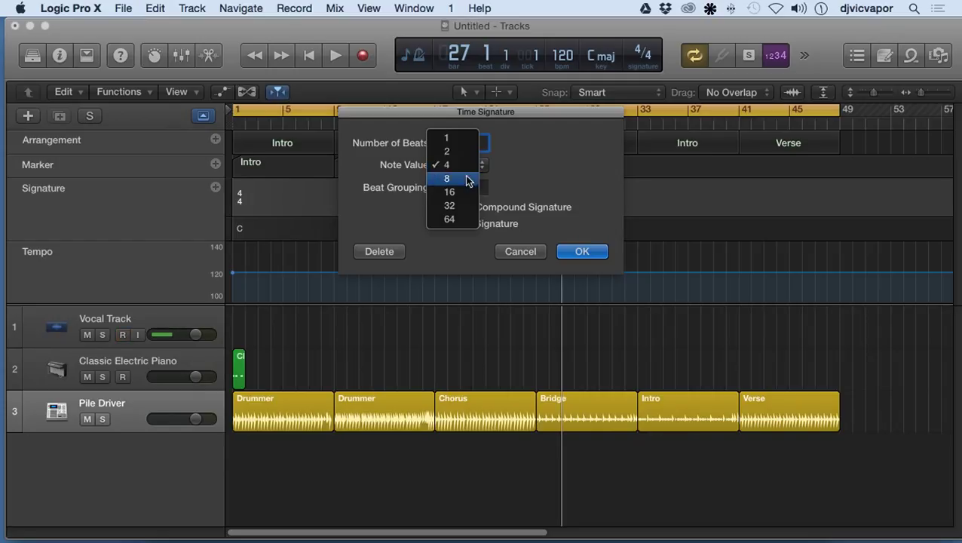
pyautogui.click(461, 165)
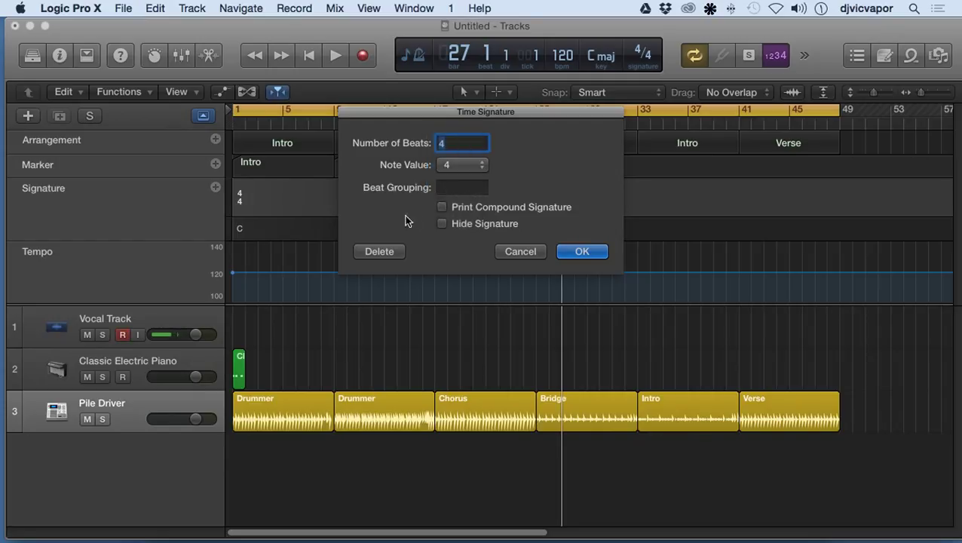
pyautogui.click(535, 253)
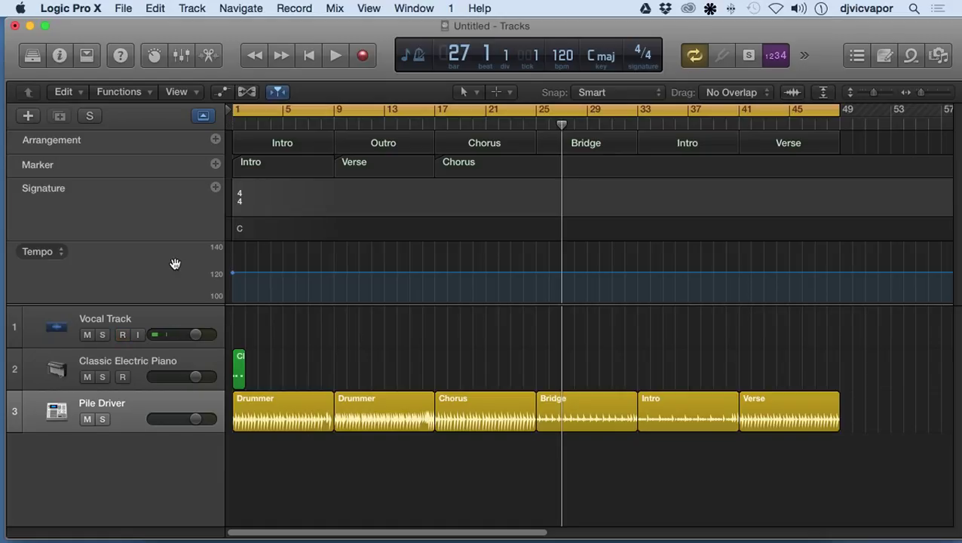
# Drag the tempo line from 120 up to 129 bpm while the song plays, then stop playback
pyautogui.click(263, 272)
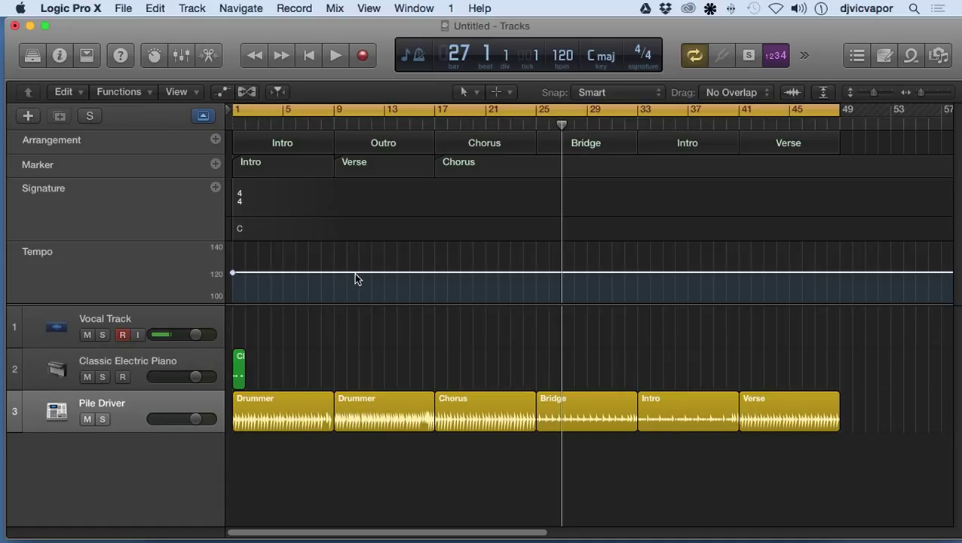
pyautogui.moveTo(357, 277)
pyautogui.mouseDown()
pyautogui.moveTo(356, 261)
pyautogui.moveTo(349, 295)
pyautogui.moveTo(349, 286)
pyautogui.mouseUp()
pyautogui.click(331, 57)
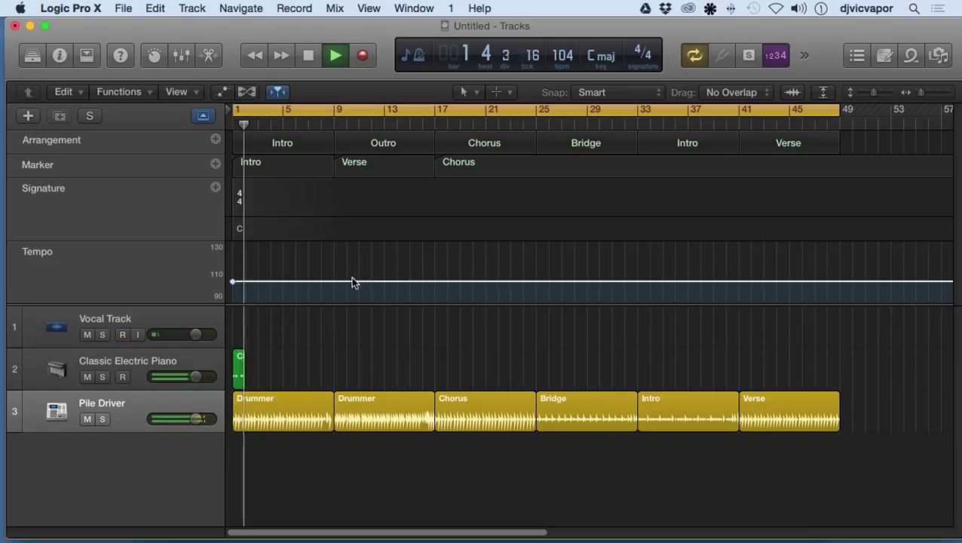
pyautogui.moveTo(354, 281); pyautogui.dragTo(371, 262)
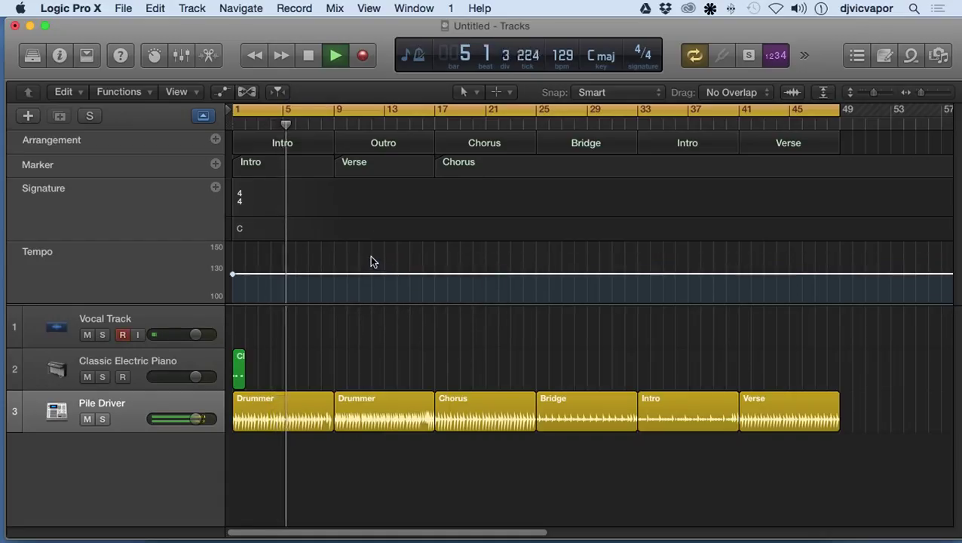
pyautogui.click(307, 55)
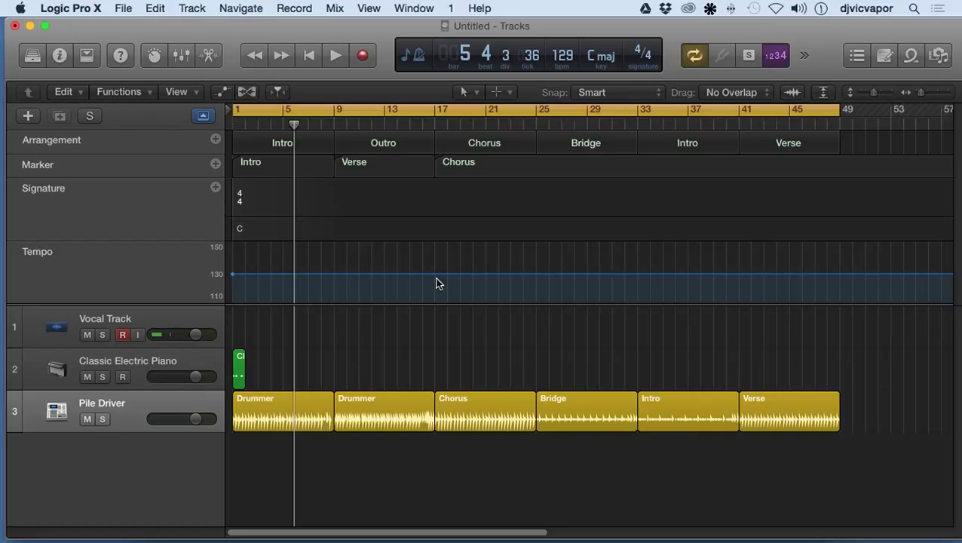
# Try 134 and 139 bpm, return to 129, then add a tempo point near bar 16
pyautogui.moveTo(440, 279); pyautogui.dragTo(438, 270)
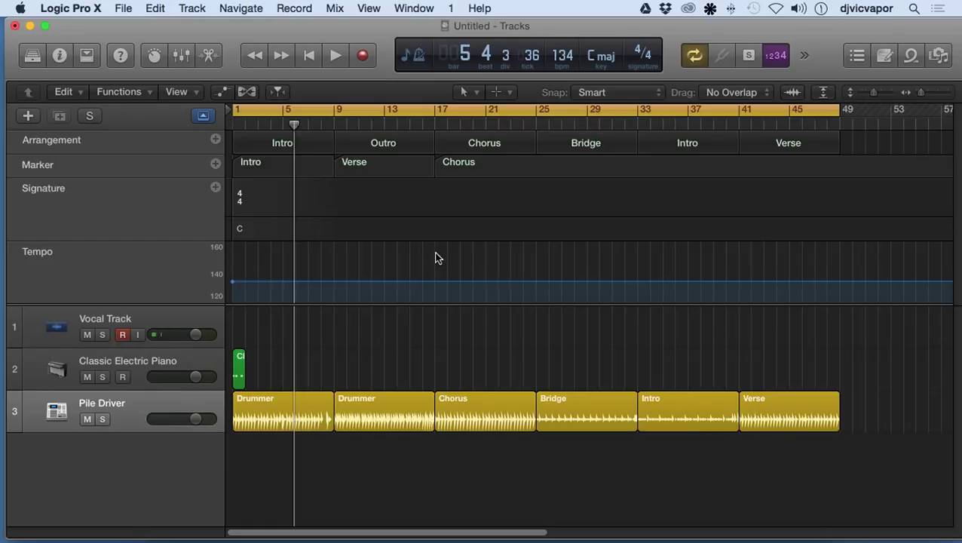
pyautogui.moveTo(441, 282); pyautogui.dragTo(440, 294)
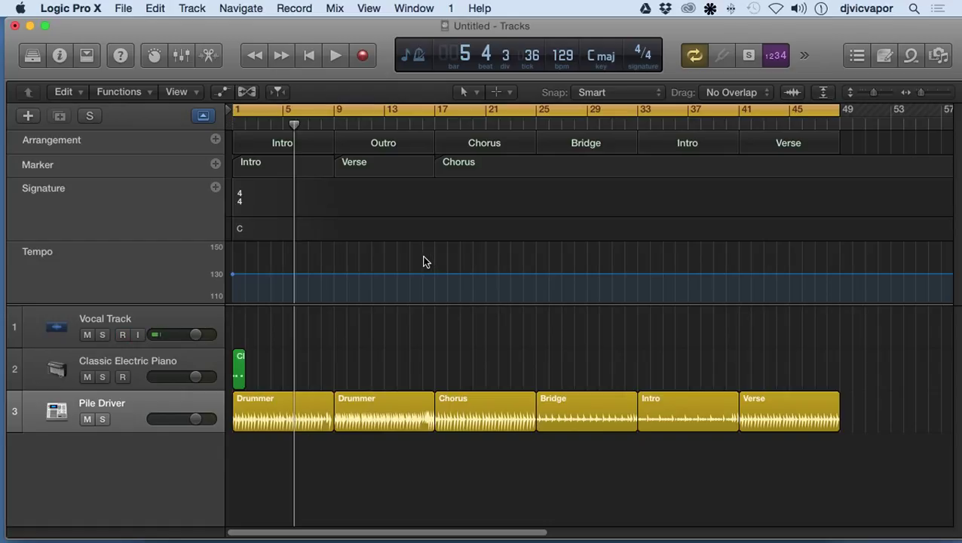
pyautogui.click(423, 274)
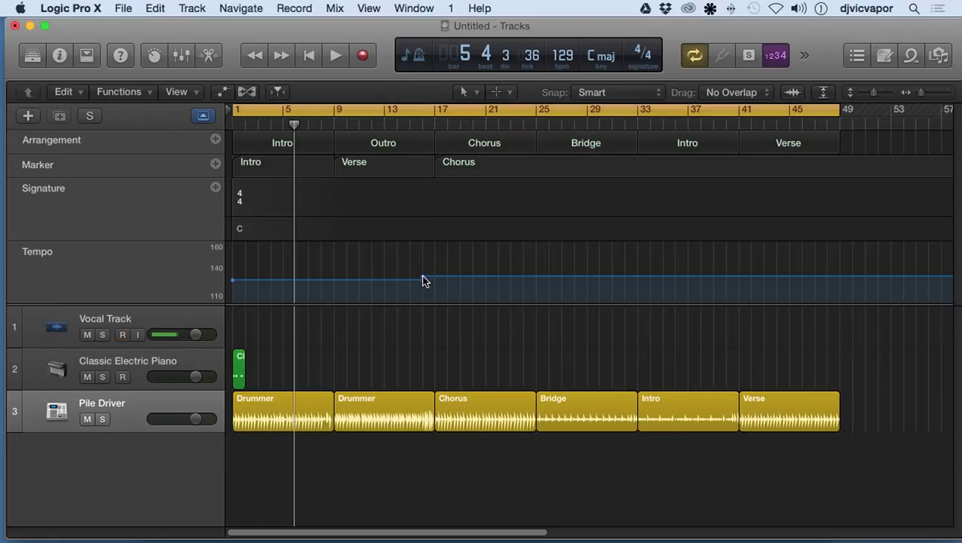
# Raise the tempo after the bar 16 point to 139 bpm and play briefly from bar 15
pyautogui.moveTo(422, 277); pyautogui.dragTo(423, 268)
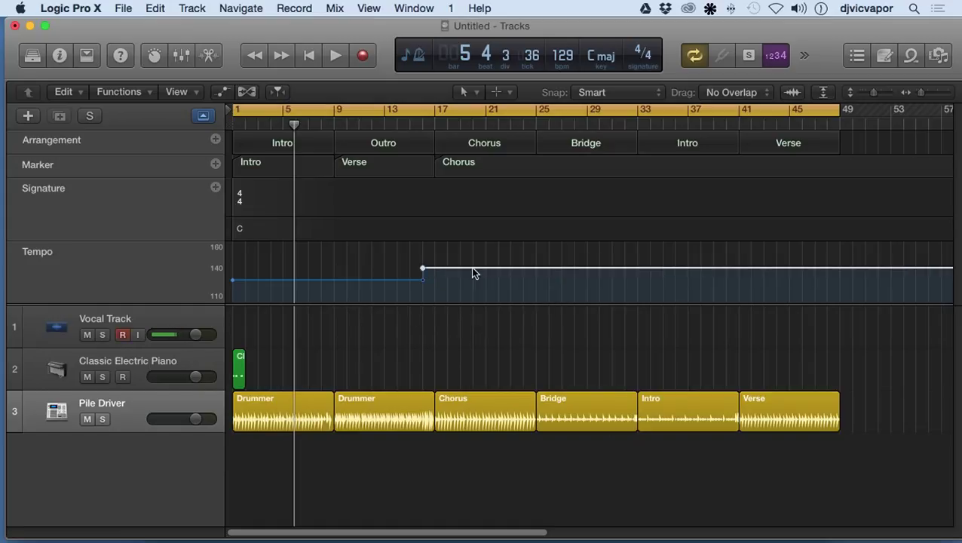
pyautogui.click(421, 128)
pyautogui.press('space')
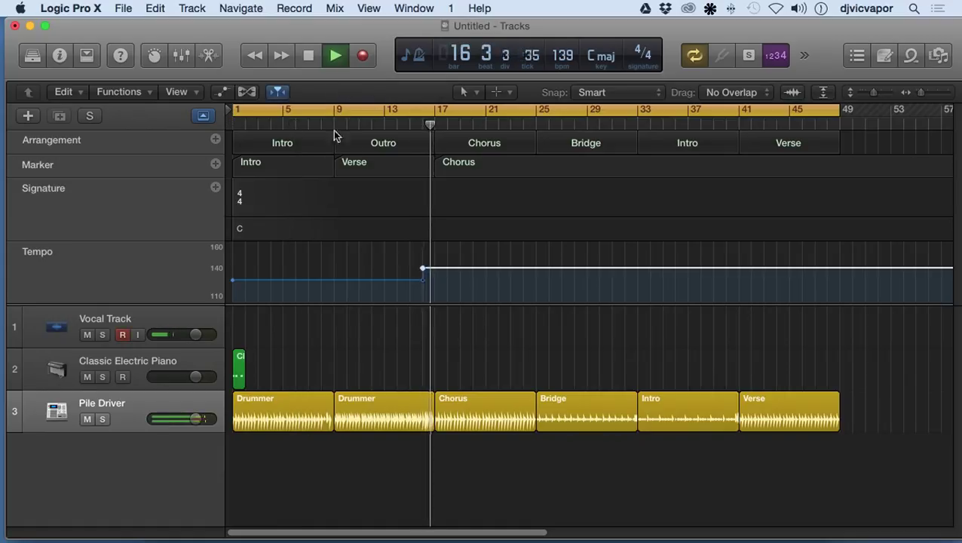
pyautogui.press('space')
# Audition the 129-to-139 bpm jump again, playing from bar 1 and then from bar 15
pyautogui.click(389, 125)
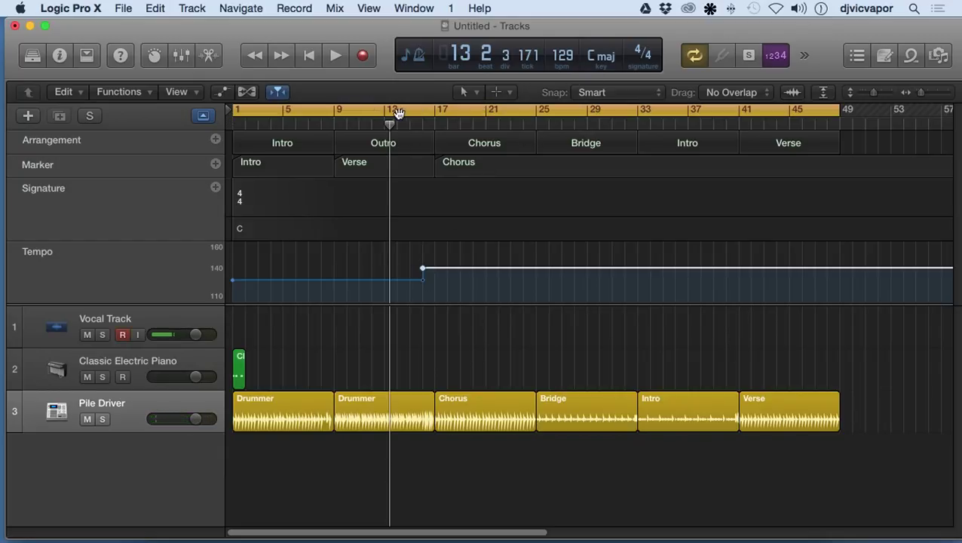
pyautogui.click(334, 61)
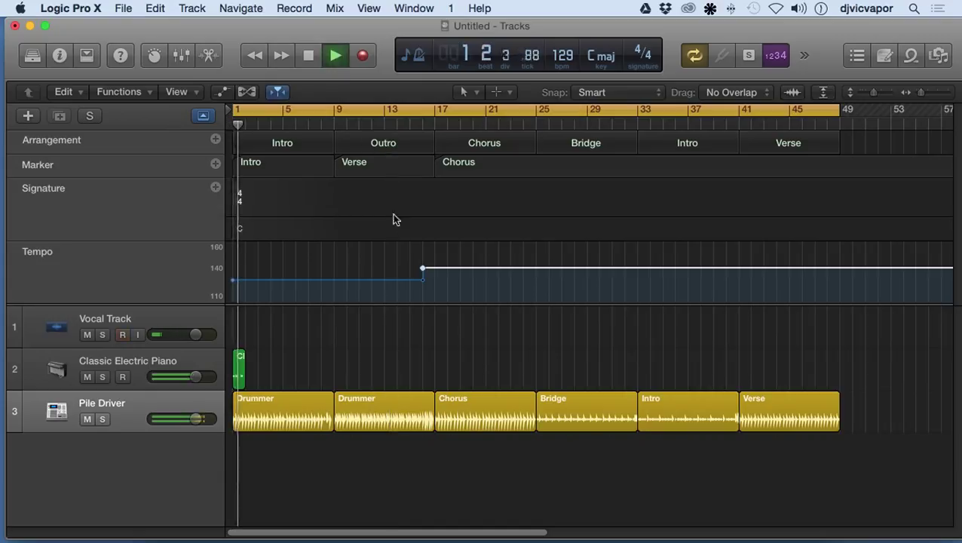
pyautogui.click(417, 125)
pyautogui.press('space')
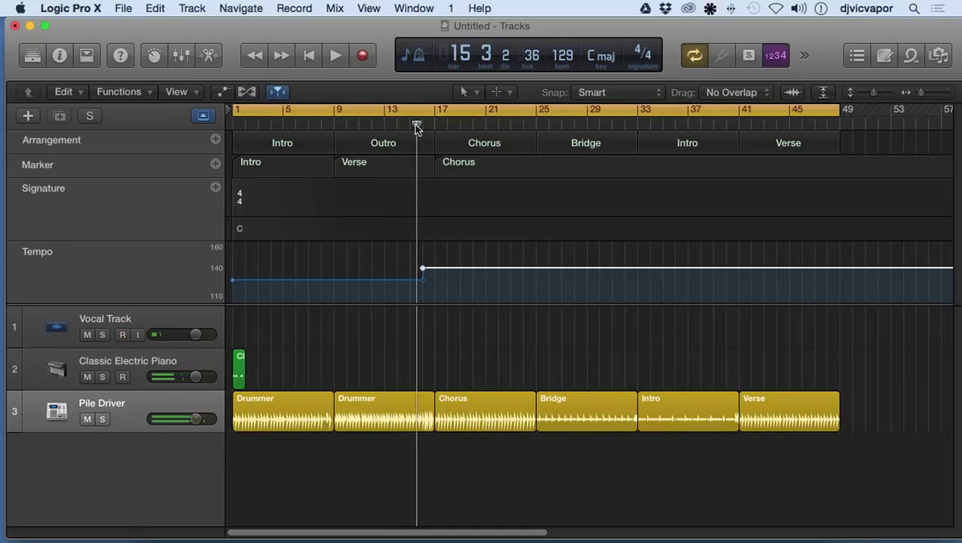
pyautogui.press('space')
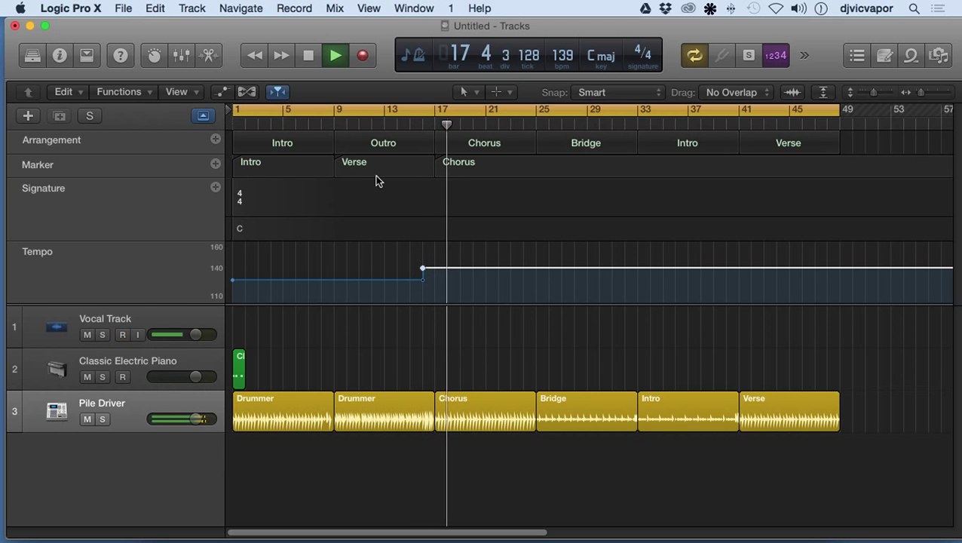
pyautogui.click(310, 59)
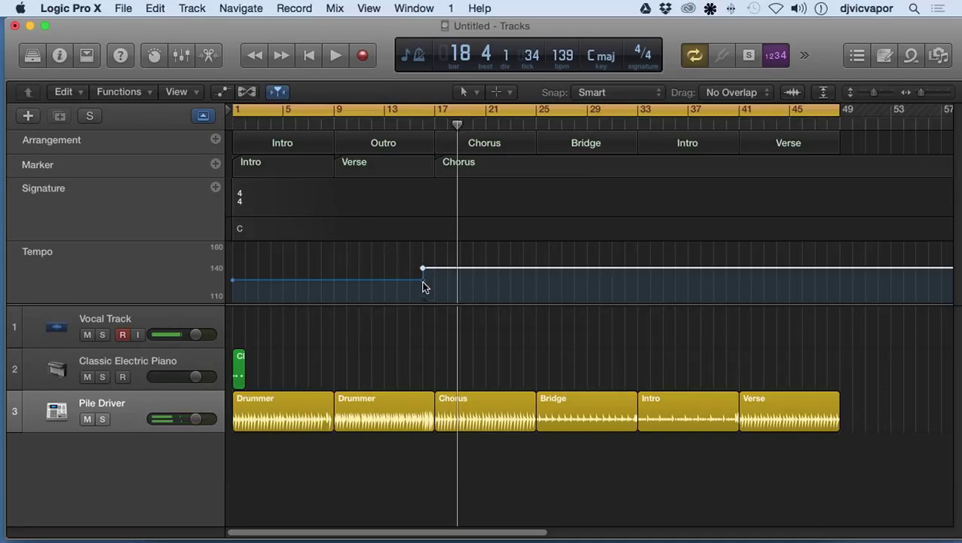
# Curve the tempo step into a gradual 129-to-139 bpm ramp before bar 17, then show Mission Control
pyautogui.moveTo(424, 287); pyautogui.dragTo(397, 291)
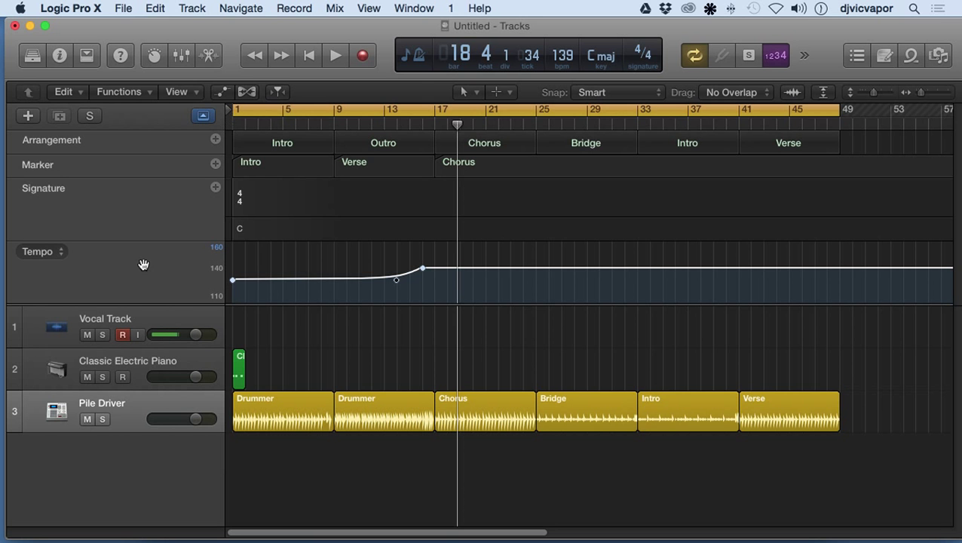
pyautogui.hotkey('ctrl', 'Up')
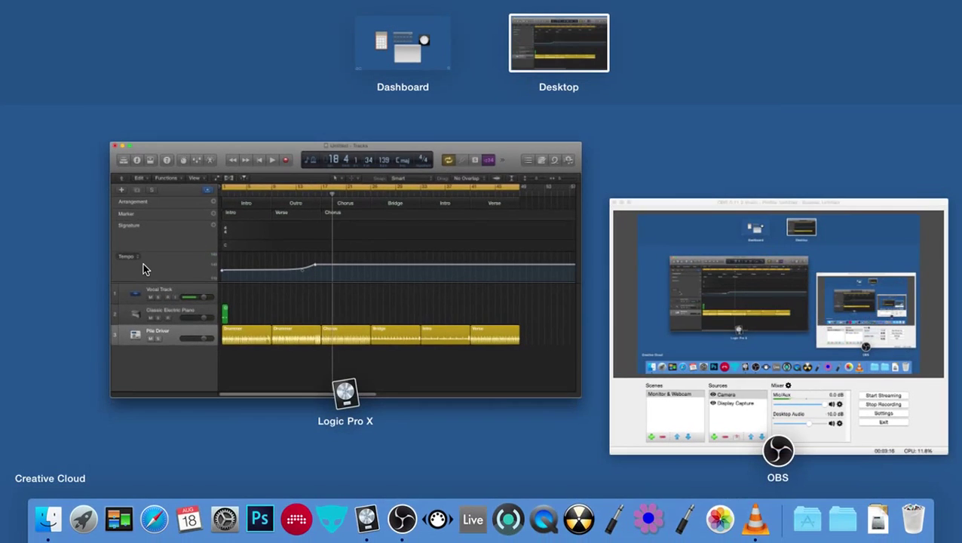